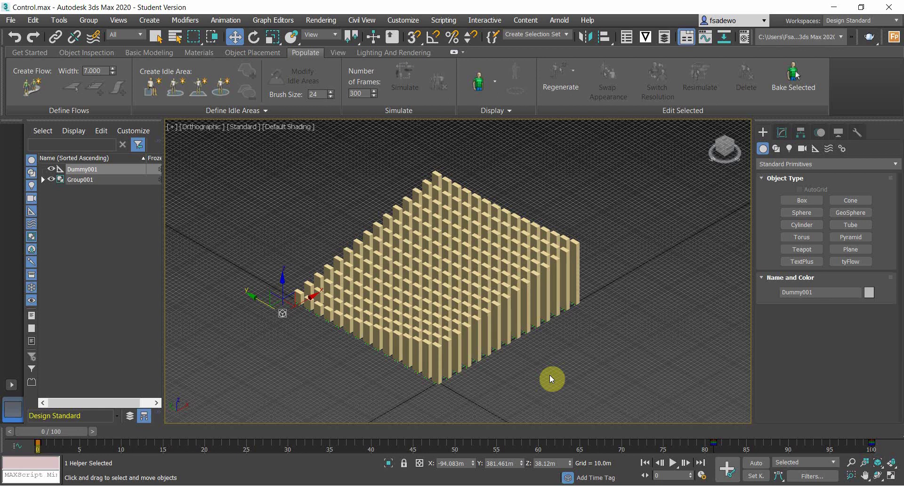
Step: Move the dummy helper around the grid of boxes to its front corner and along its edge to test the height response
middle_click_drag(488, 316, 501, 322)
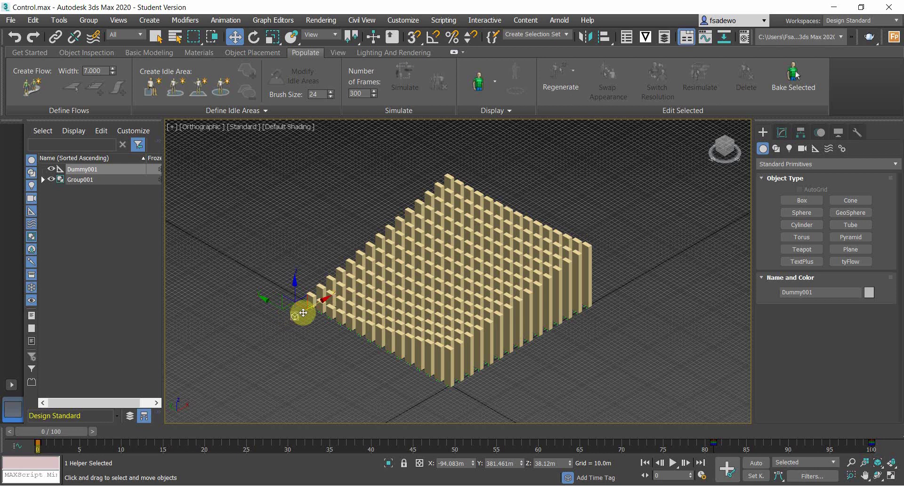
left_click_drag(302, 311, 470, 369)
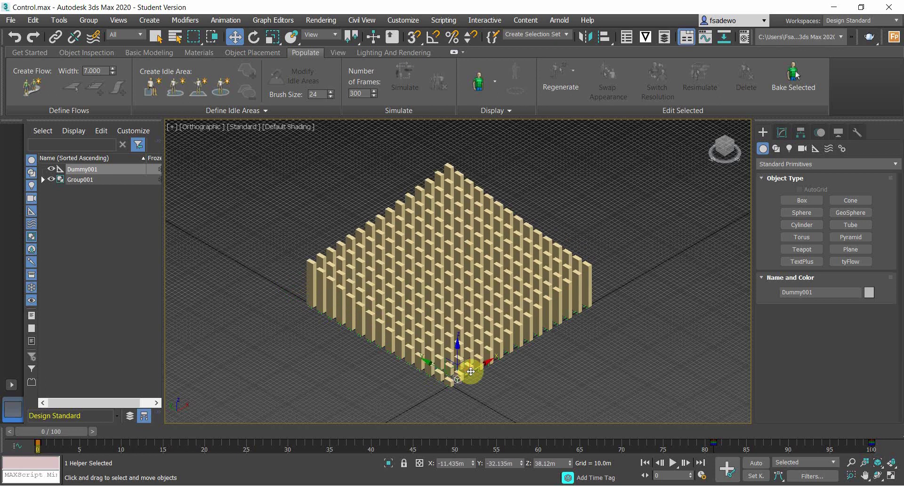
left_click_drag(532, 337, 565, 315)
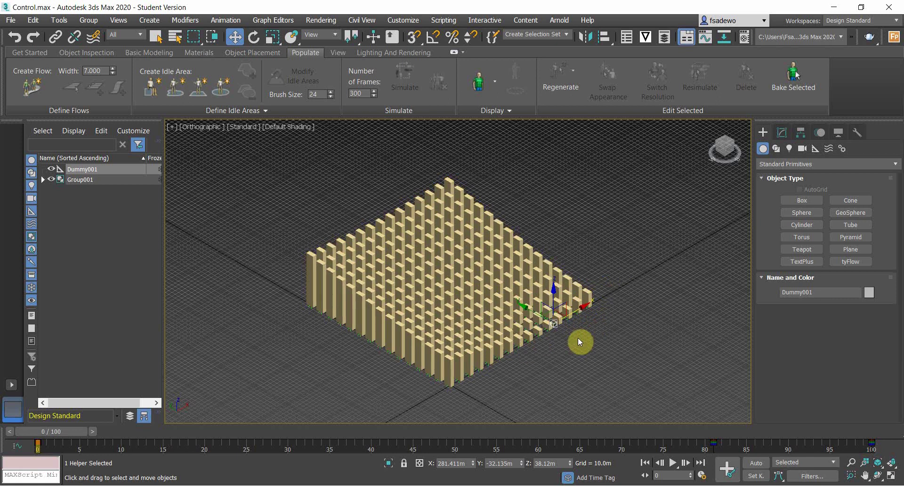
Step: Delete all the boxes and helpers, including the leftover expose transform helper at the origin, to empty the scene
left_click_drag(606, 377, 291, 160)
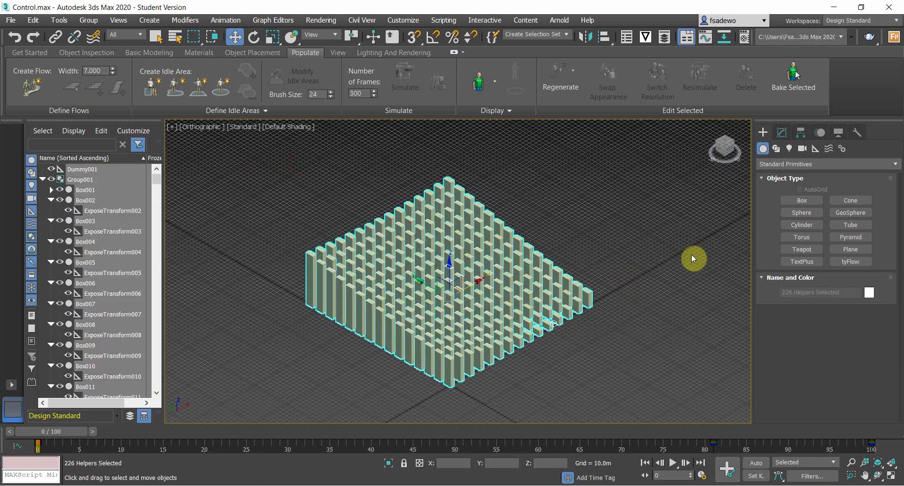
key("Delete")
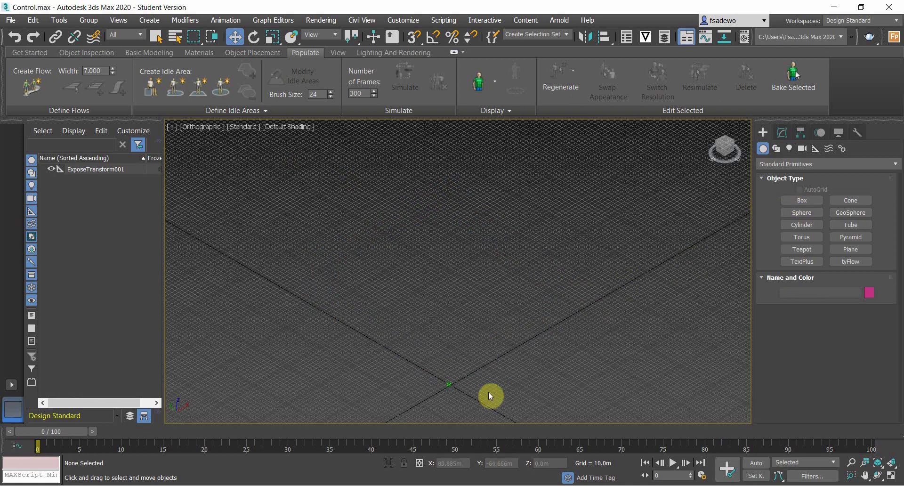
left_click_drag(488, 393, 413, 347)
key("Delete")
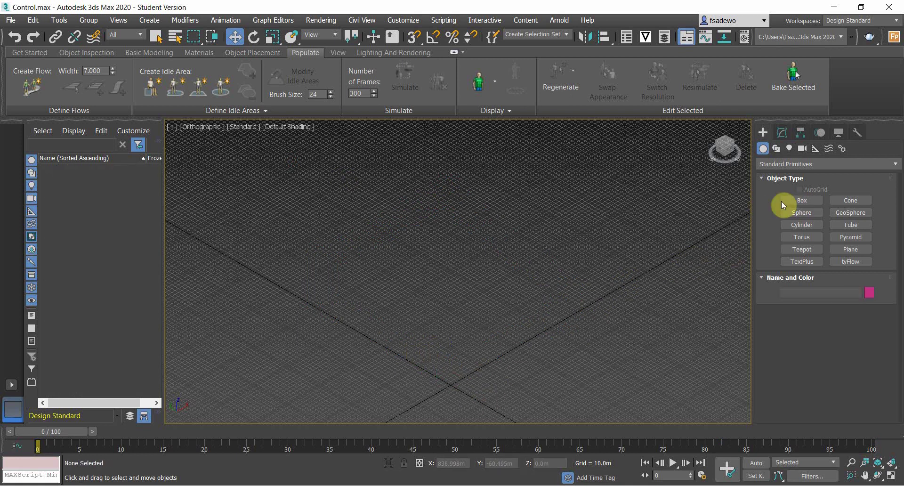
Step: Create a box near the grid origin with length 10 m, width 20 m and height 10 m
left_click(782, 201)
left_click_drag(447, 381, 464, 372)
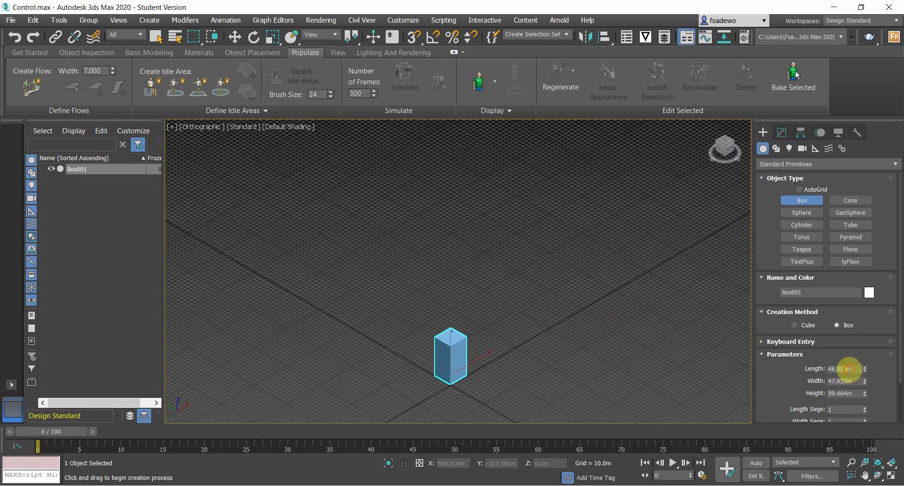
double_click(846, 369)
type("10m")
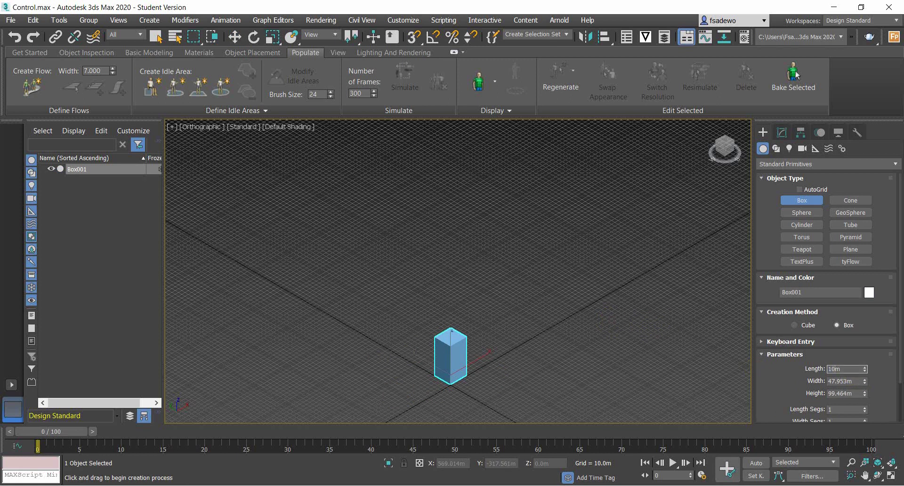
double_click(844, 380)
type("20.0m")
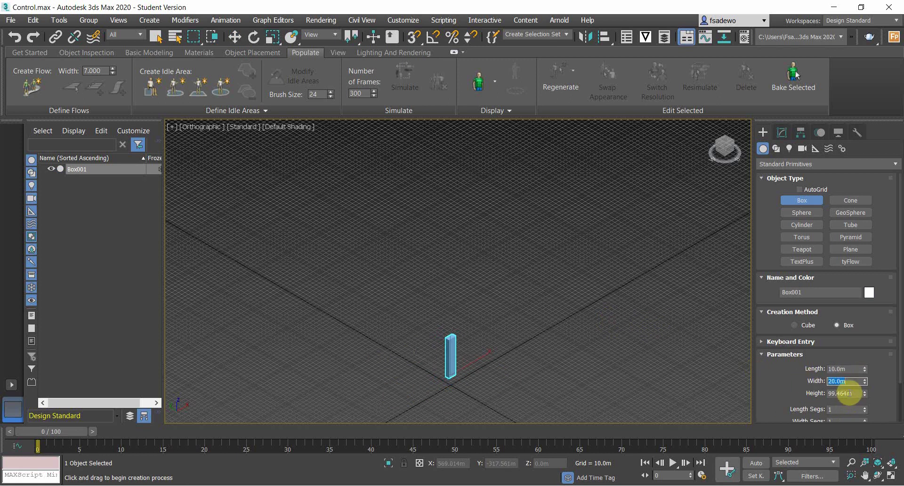
double_click(847, 394)
type("10")
key("Return")
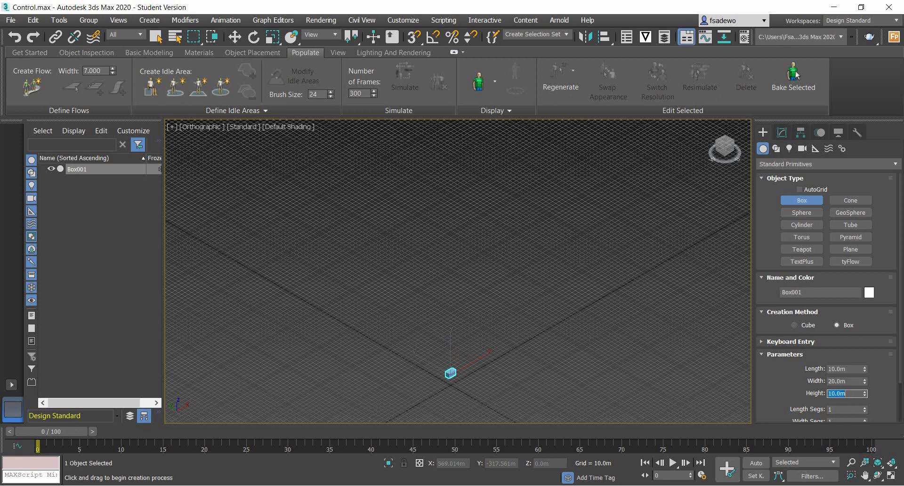
middle_click_drag(464, 379, 475, 318)
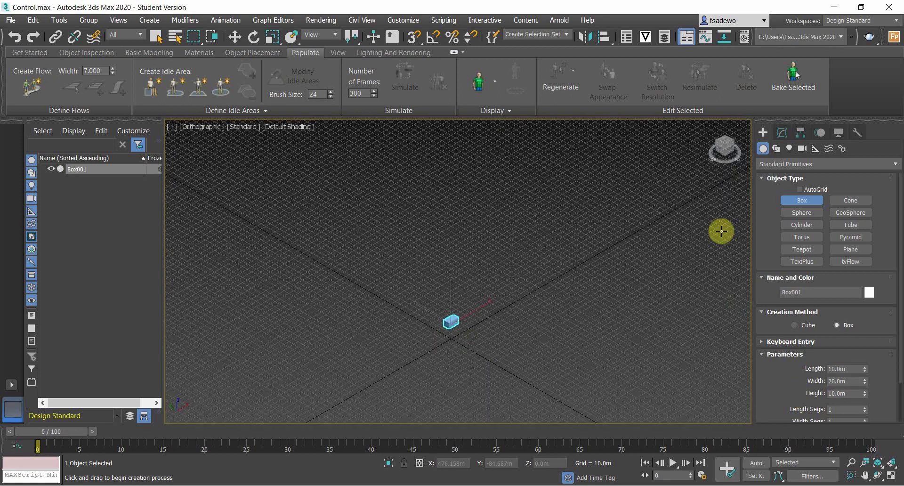
left_click(762, 177)
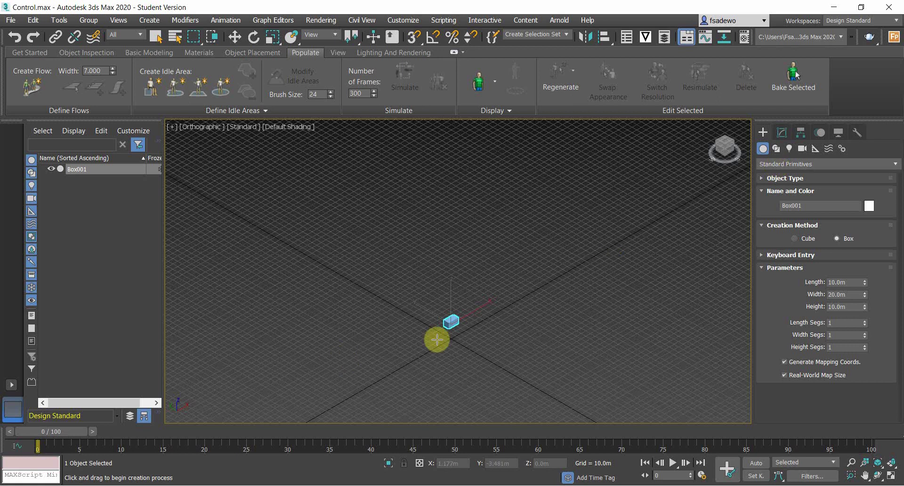
Step: Place an ExposeTm helper at the grid origin beside the box
scroll(447, 339, "up", 2)
left_click(816, 150)
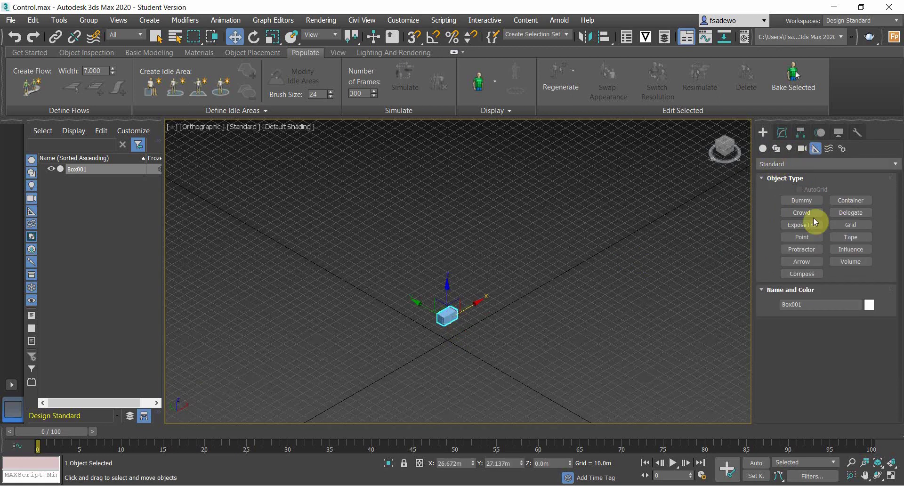
left_click(807, 224)
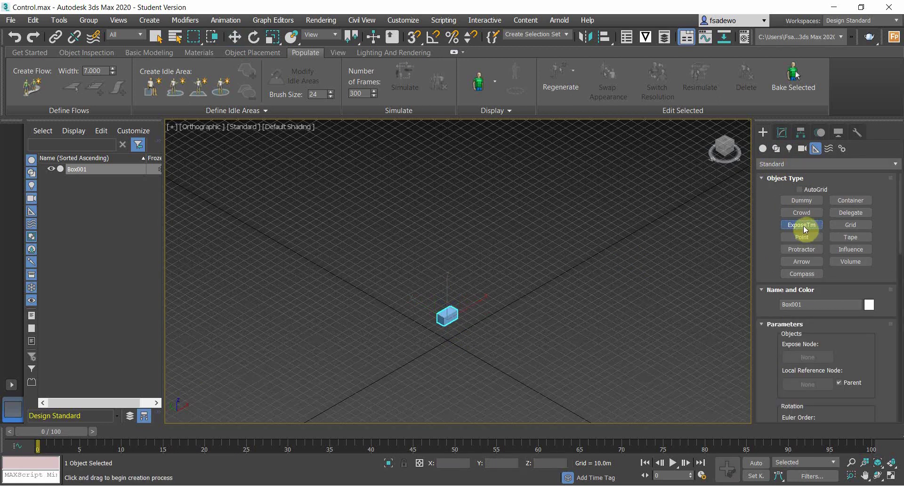
left_click(448, 339)
Step: Link the expose transform helper to Box001 as its parent
middle_click_drag(459, 333, 479, 340)
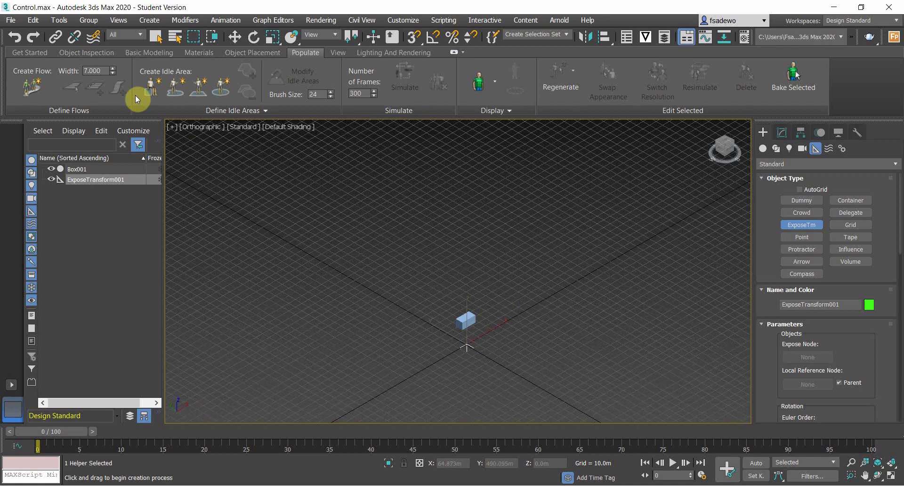
left_click(55, 37)
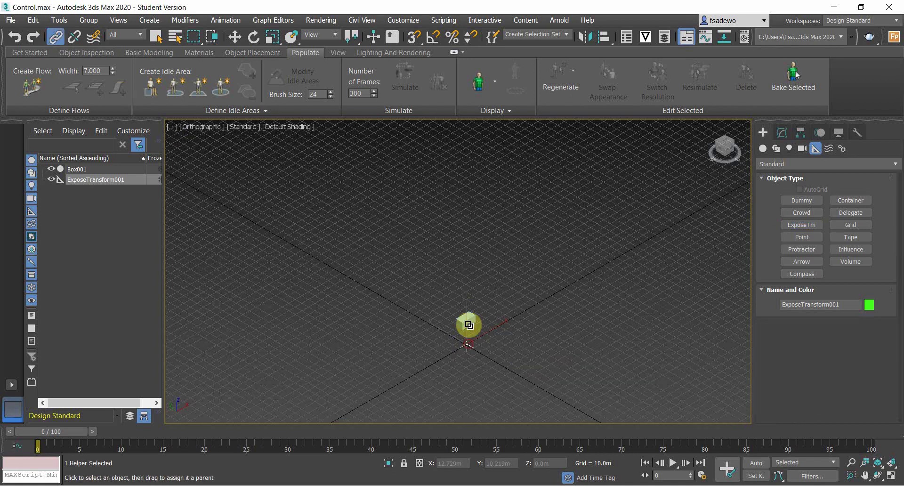
left_click_drag(469, 322, 471, 322)
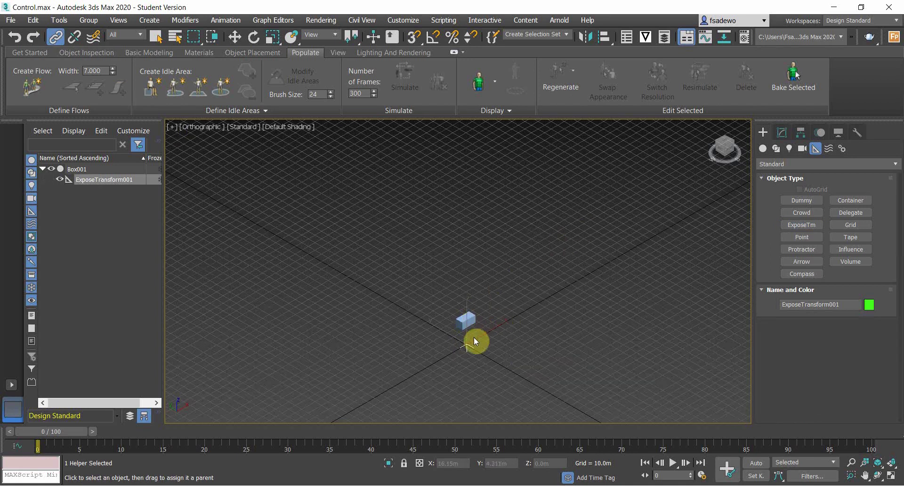
Step: Align the expose transform helper to Box001 in X, Y and Z position, pivot point to pivot point
scroll(460, 325, "up", 3)
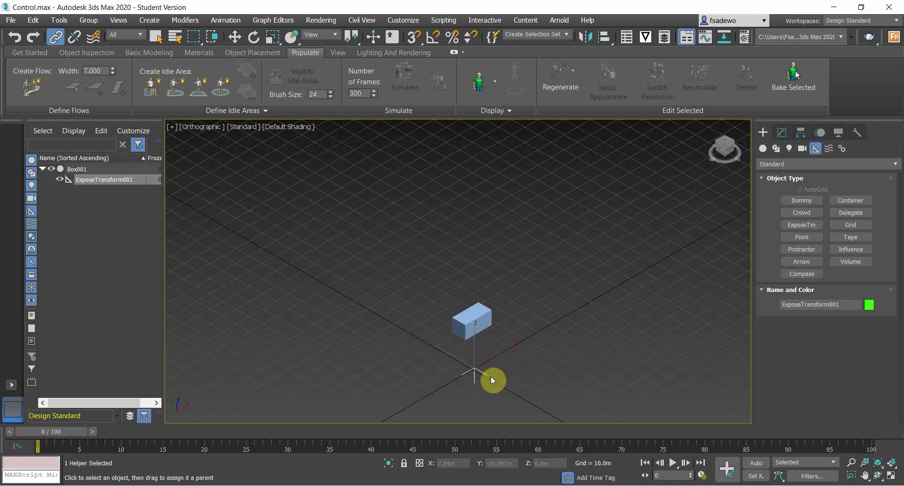
left_click(604, 36)
left_click(471, 330)
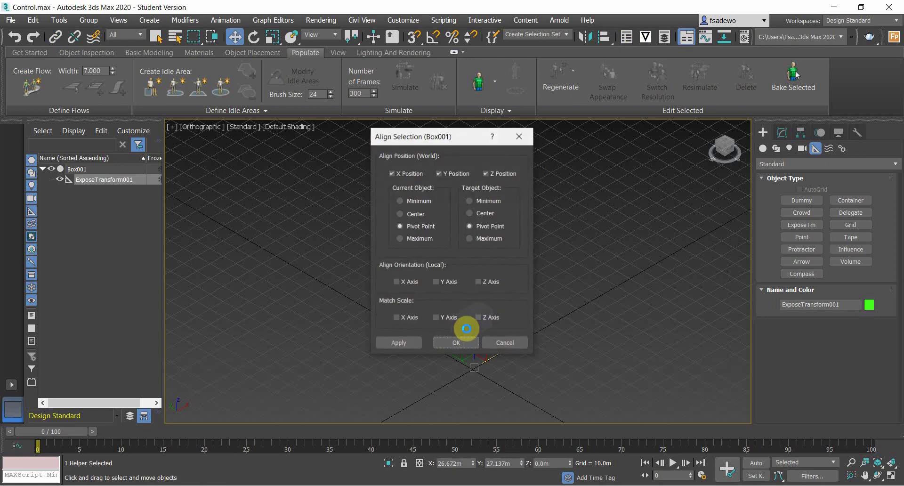
left_click(414, 175)
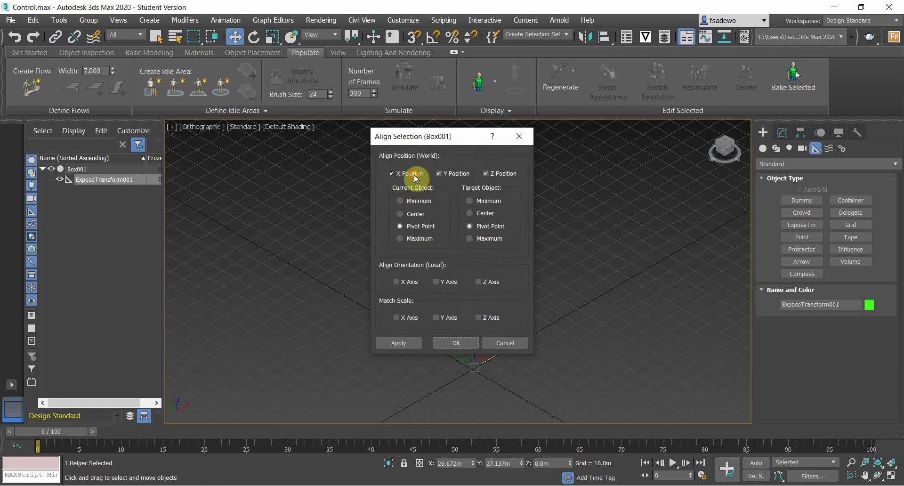
left_click(468, 343)
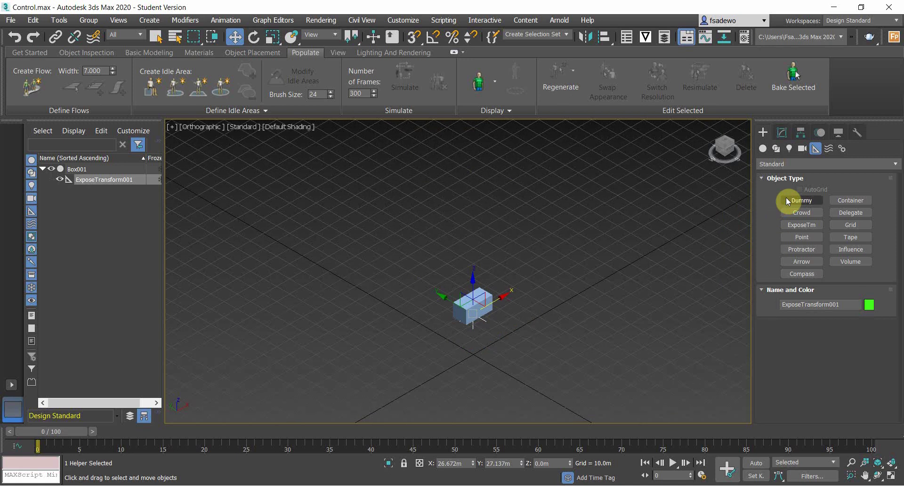
Step: Create a small Dummy helper on the grid a short distance away from the box
middle_click_drag(497, 318, 501, 333)
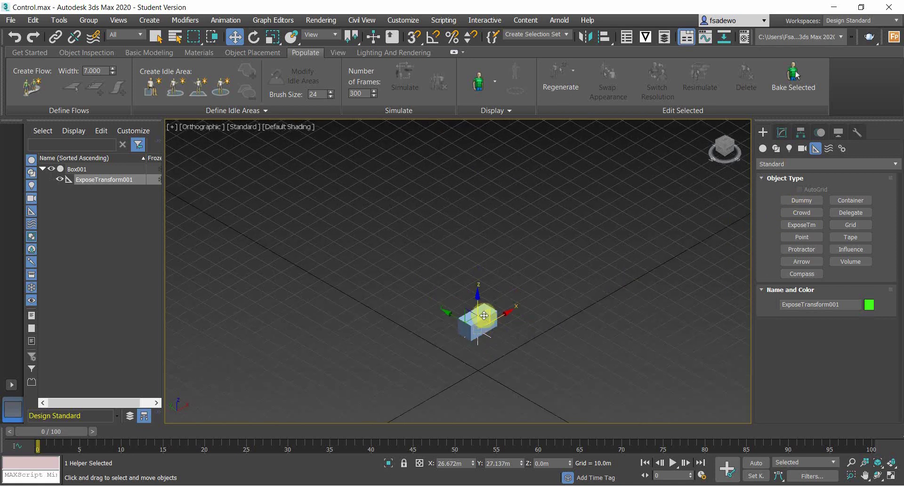
scroll(480, 325, "up", 2)
scroll(483, 323, "down", 2)
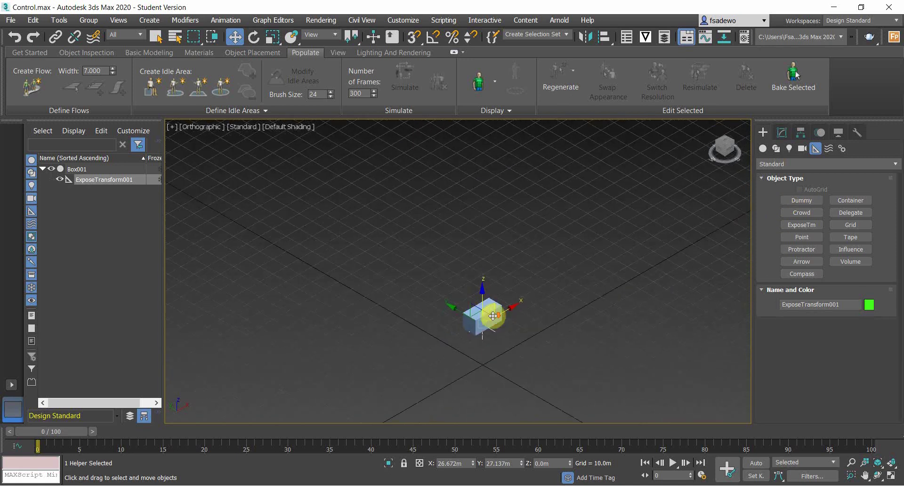
left_click(791, 200)
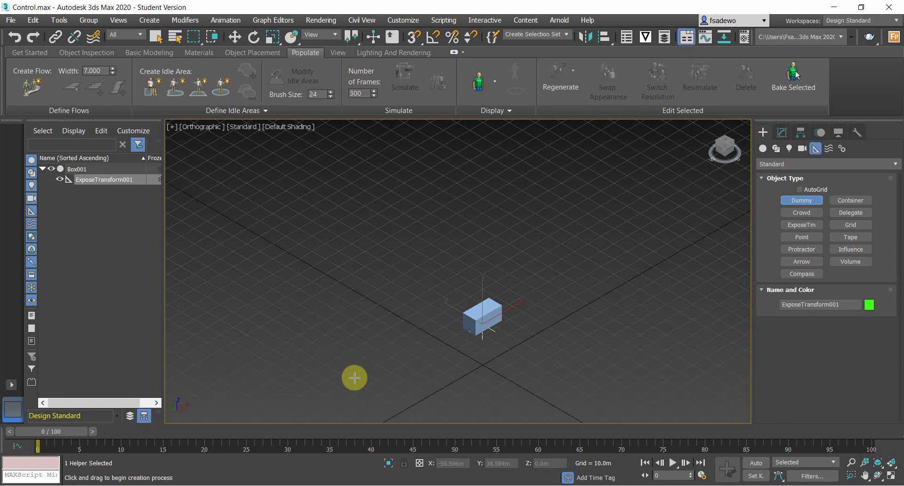
left_click_drag(355, 375, 355, 370)
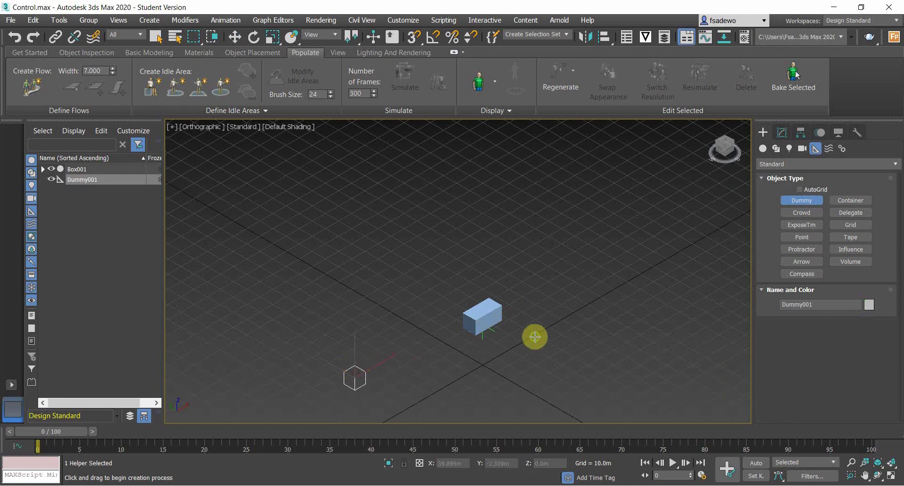
Step: Start wiring parameters on Box001 and choose its object Height as the parameter to wire
middle_click_drag(535, 337, 513, 328)
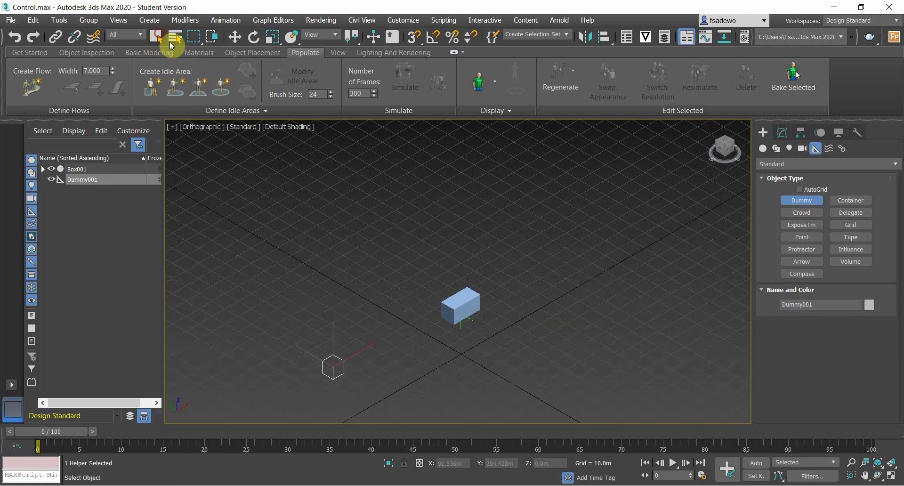
left_click(156, 37)
left_click(468, 302)
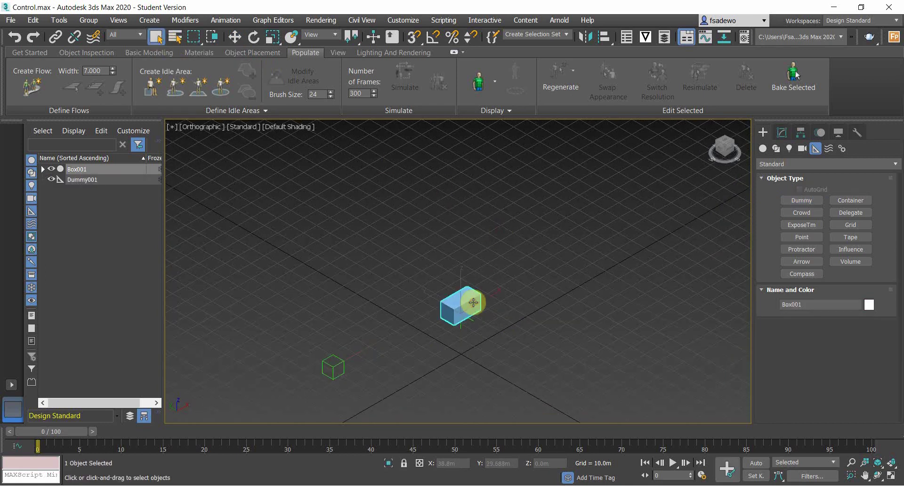
left_click(233, 23)
mouse_move(249, 241)
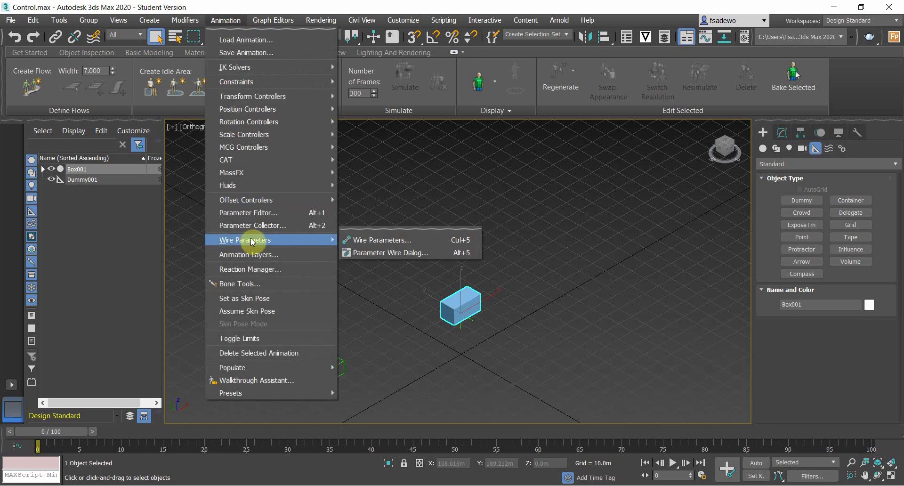
left_click(386, 240)
left_click(460, 307)
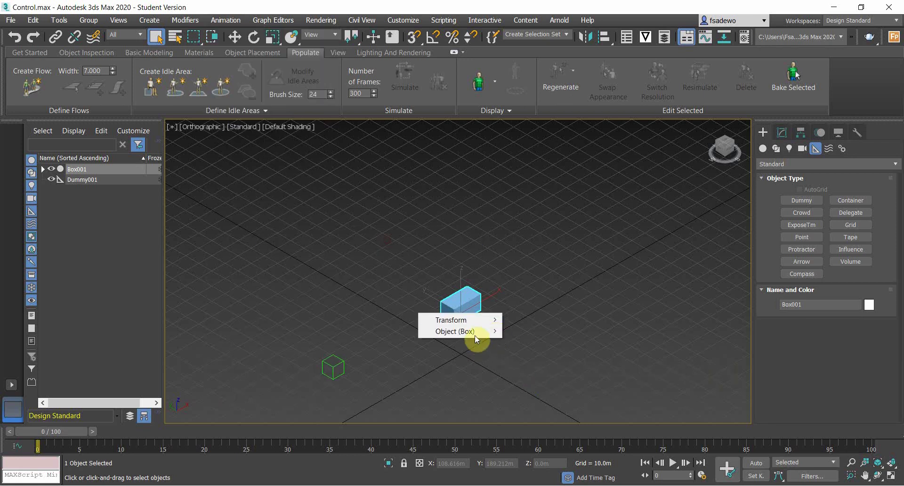
mouse_move(474, 335)
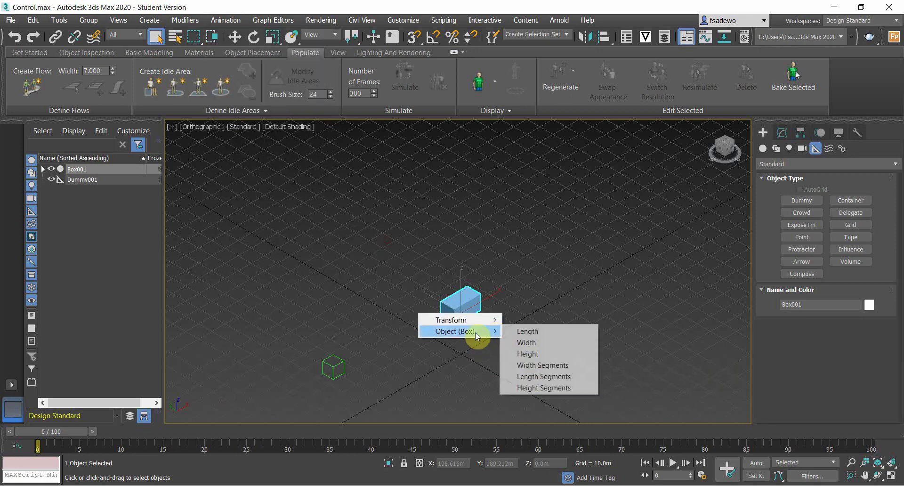
left_click(527, 353)
Step: Pick the expose transform helper as the wiring target and choose its Distance parameter
scroll(461, 327, "up", 3)
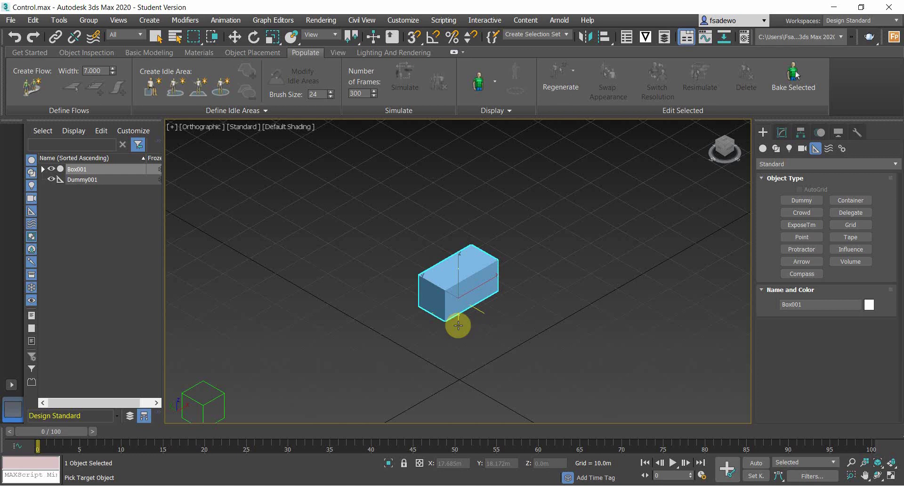
left_click(458, 325)
mouse_move(463, 343)
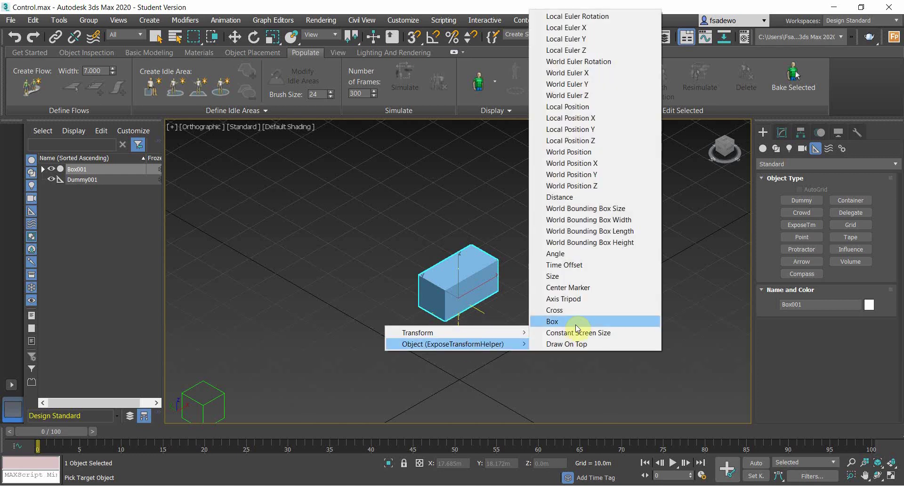
left_click(571, 197)
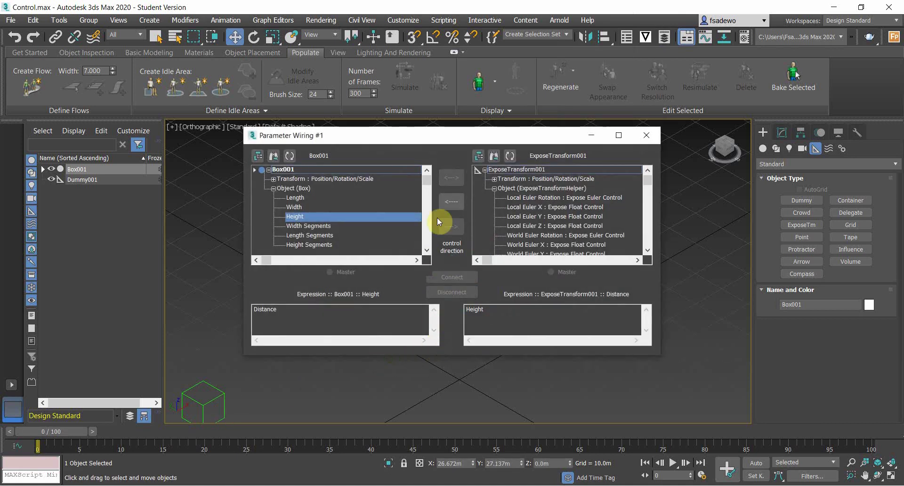
Step: Wire the expose transform's Distance one-way into Box001's Height with the expression Distance/4, connect it, and minimize the wiring dialog
left_click(452, 203)
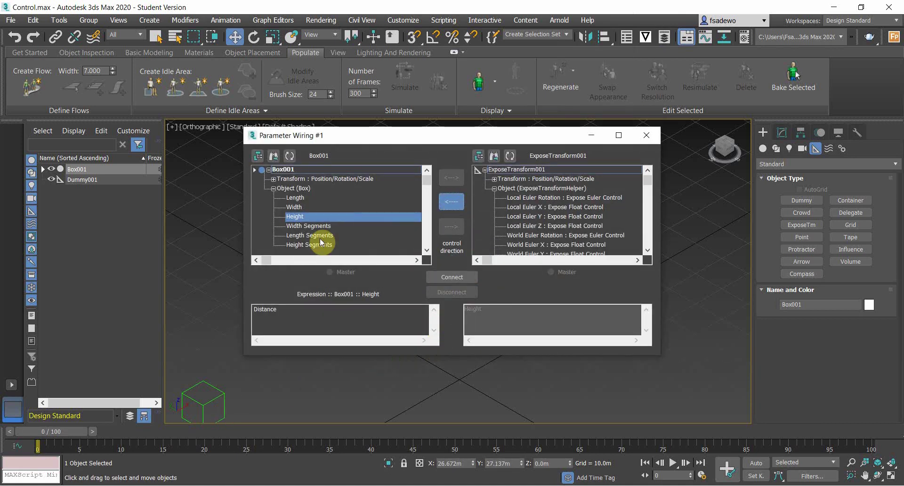
left_click(331, 307)
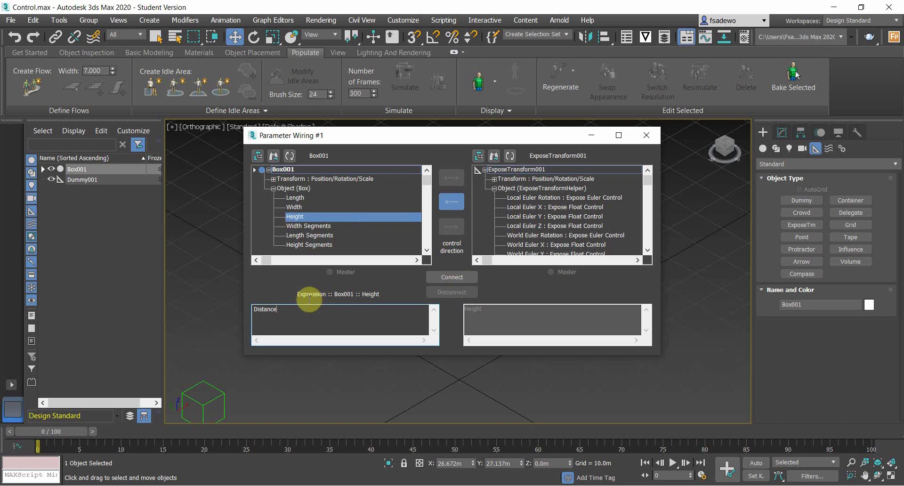
type("/4")
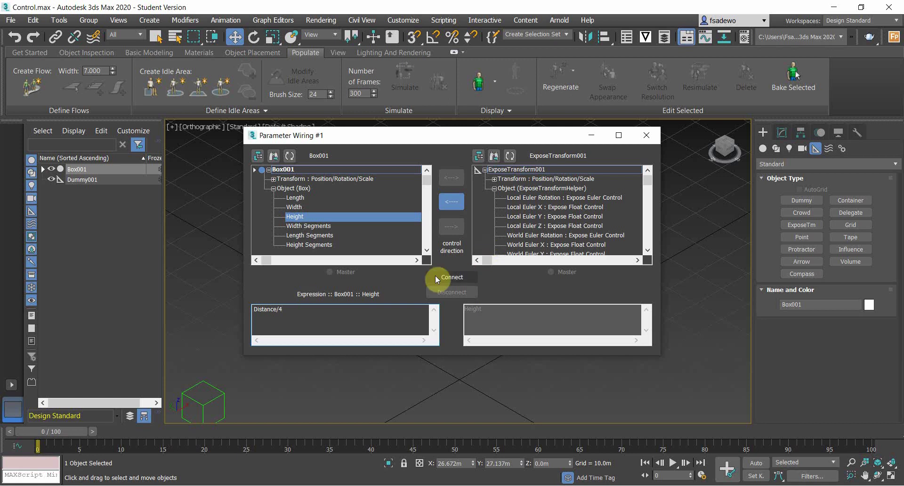
left_click(435, 278)
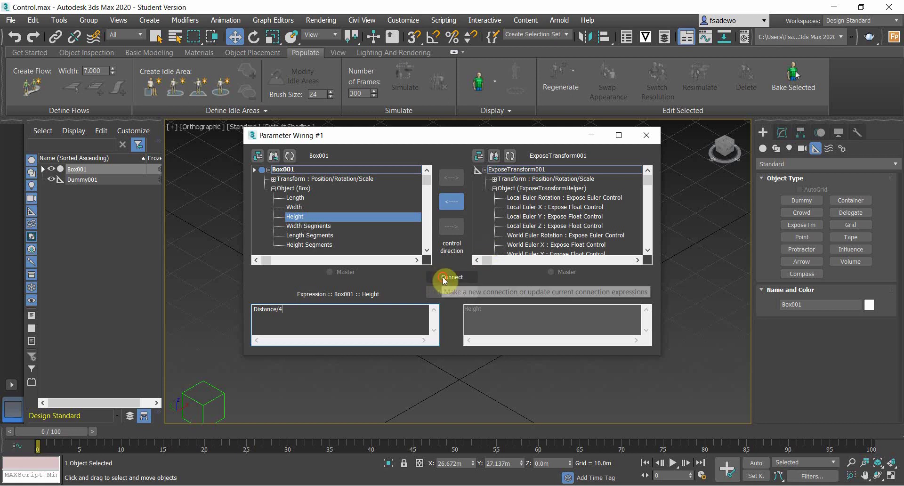
left_click(592, 142)
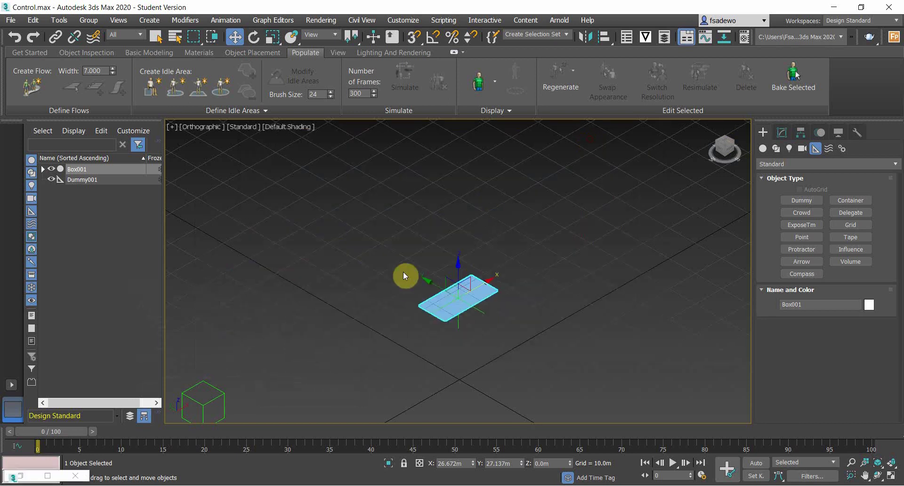
Step: Move the dummy helper closer to the box, to about X -19 m, Y 52 m
left_click(278, 346)
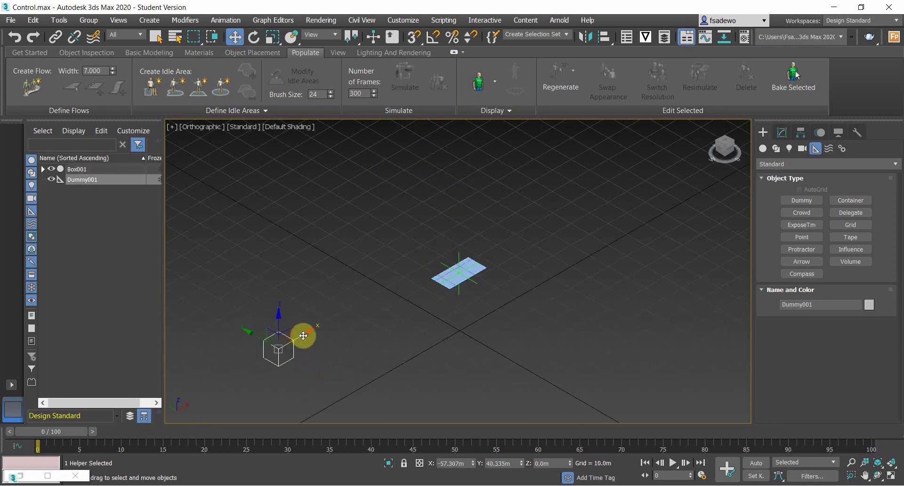
left_click_drag(302, 332, 359, 314)
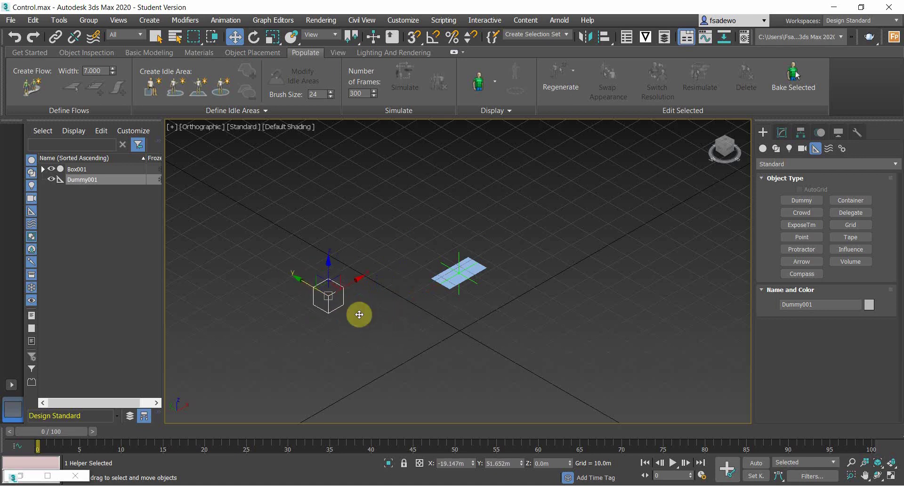
Step: Set the expose transform helper's expose node to Box001 and, with Parent turned off, its local reference node to Dummy001
left_click(454, 297)
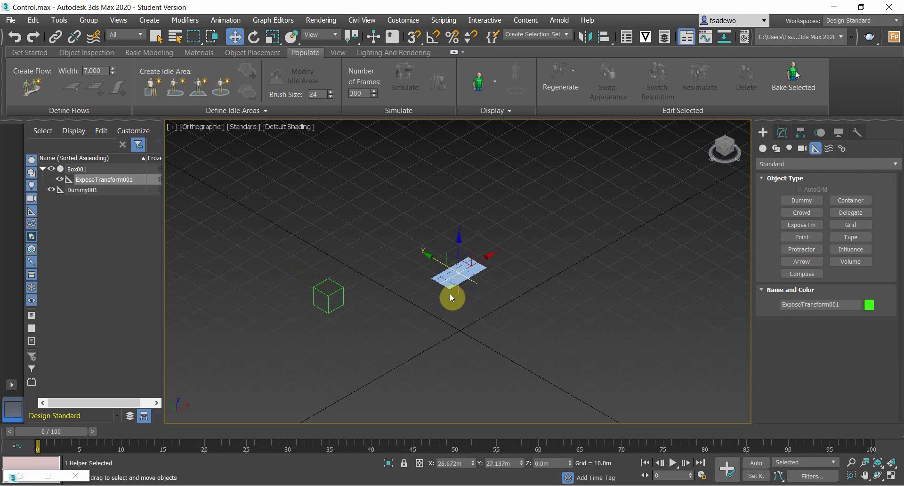
left_click(777, 134)
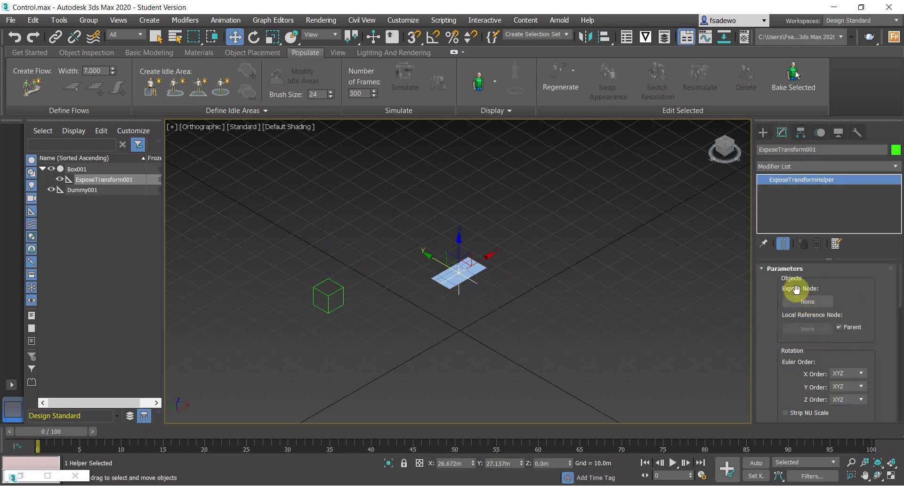
left_click(807, 301)
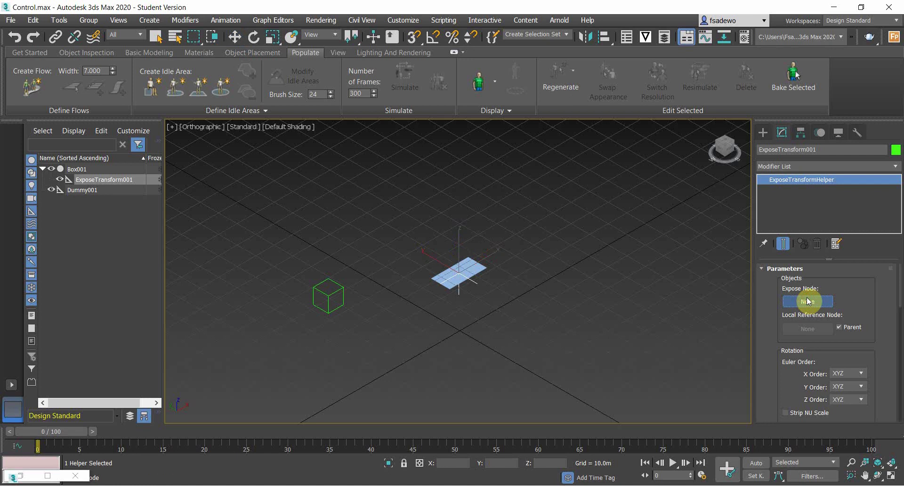
left_click(477, 269)
left_click(837, 326)
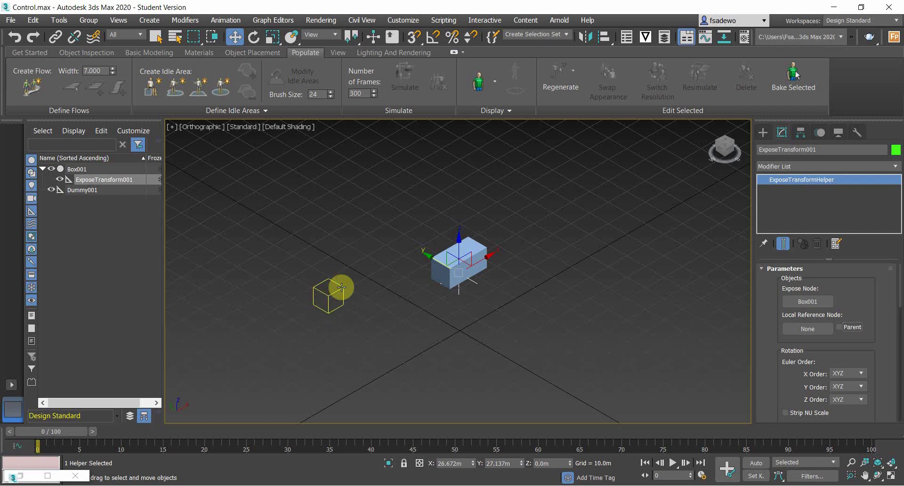
left_click(800, 327)
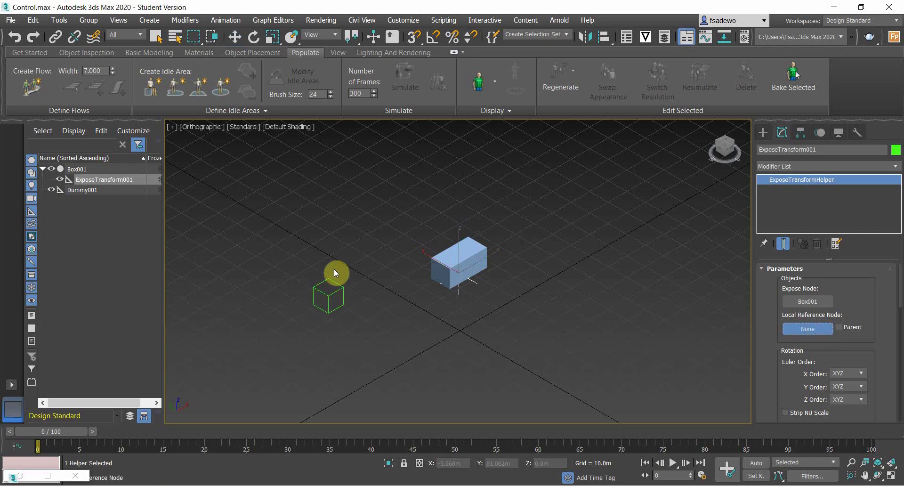
left_click(337, 291)
middle_click_drag(479, 268, 486, 276)
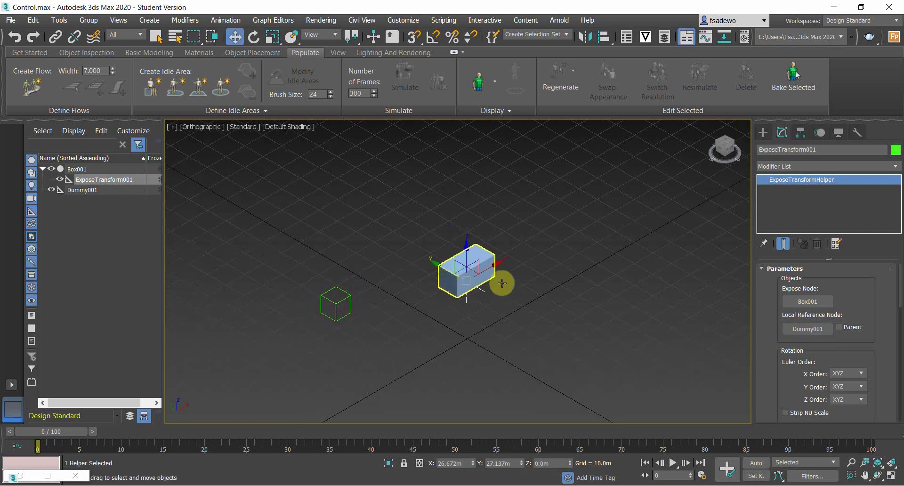
Step: Move the dummy helper farther away from the box to test the wired height
left_click_drag(279, 267, 280, 268)
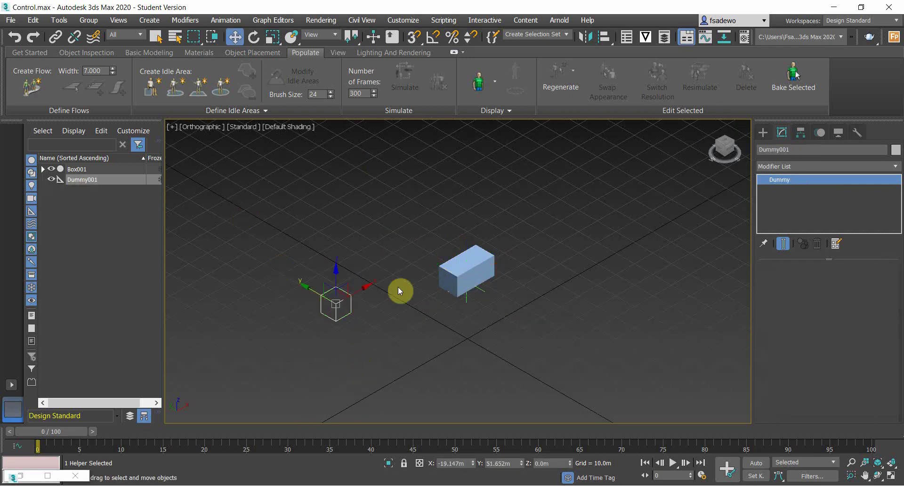
left_click_drag(356, 297, 371, 319)
Step: Select the box together with its expose transform helper and start the Array tool on them
scroll(400, 310, "down", 5)
left_click_drag(456, 293, 400, 244)
middle_click_drag(401, 245, 402, 284)
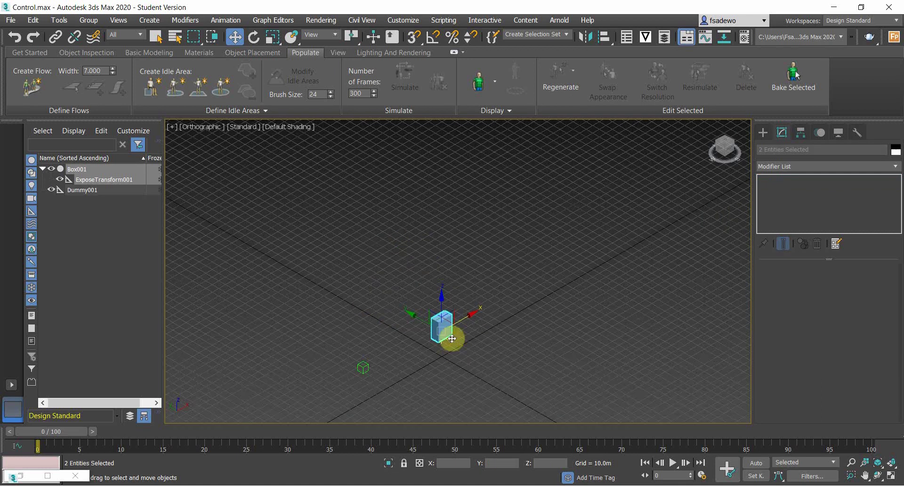
middle_click_drag(429, 322, 412, 312)
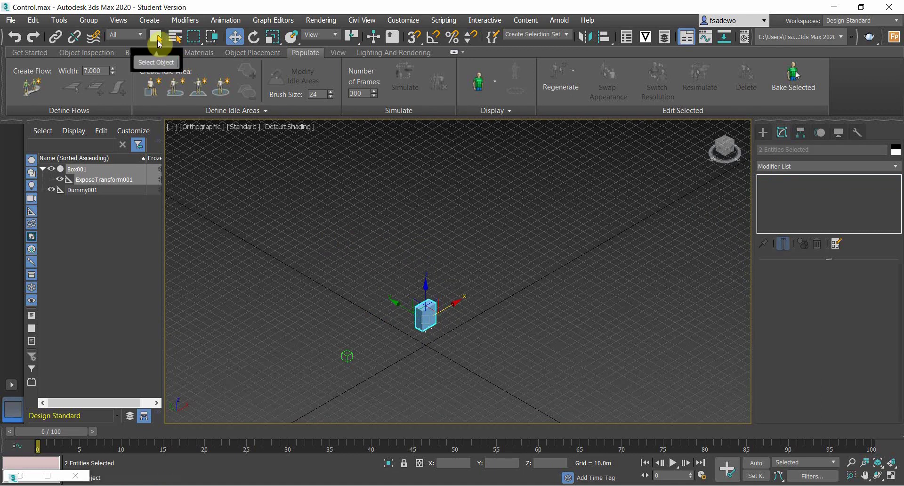
left_click(58, 20)
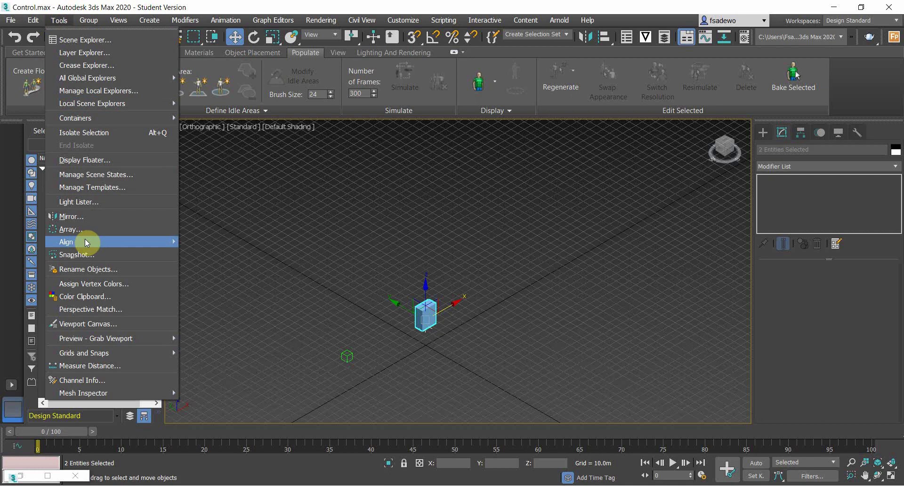
left_click(70, 230)
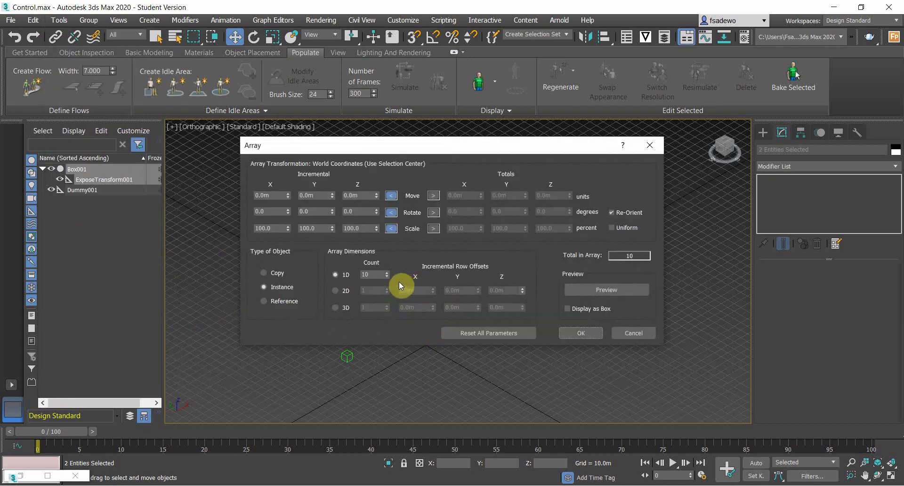
Step: Make the array 2D with a second-dimension count of 10 and a Y row offset of 20 m
left_click(341, 289)
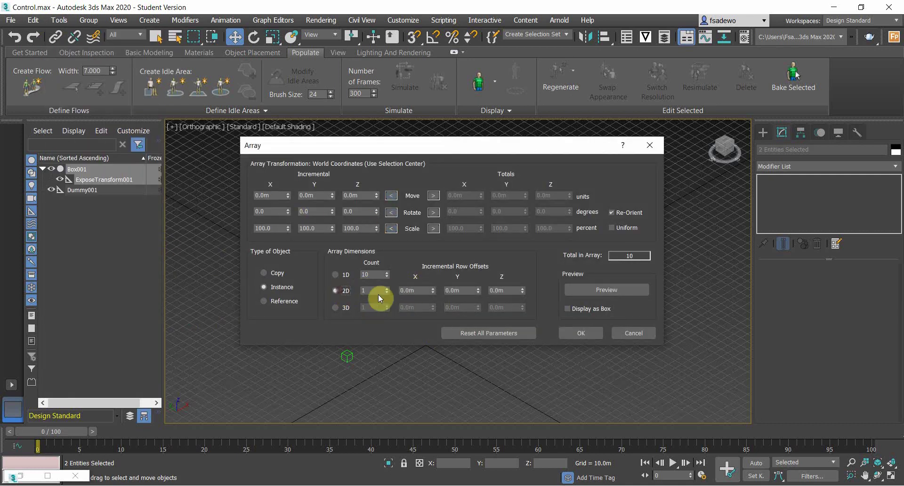
double_click(374, 290)
key("BackSpace")
double_click(461, 290)
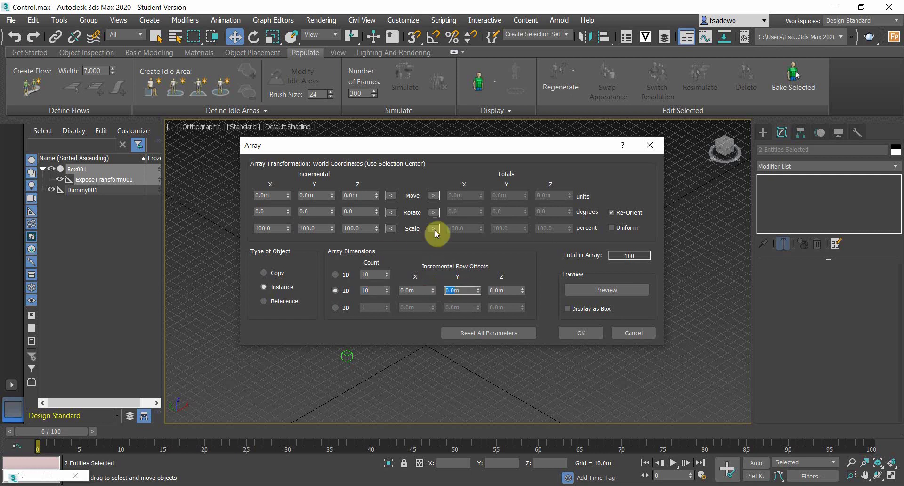
left_click_drag(444, 146, 511, 46)
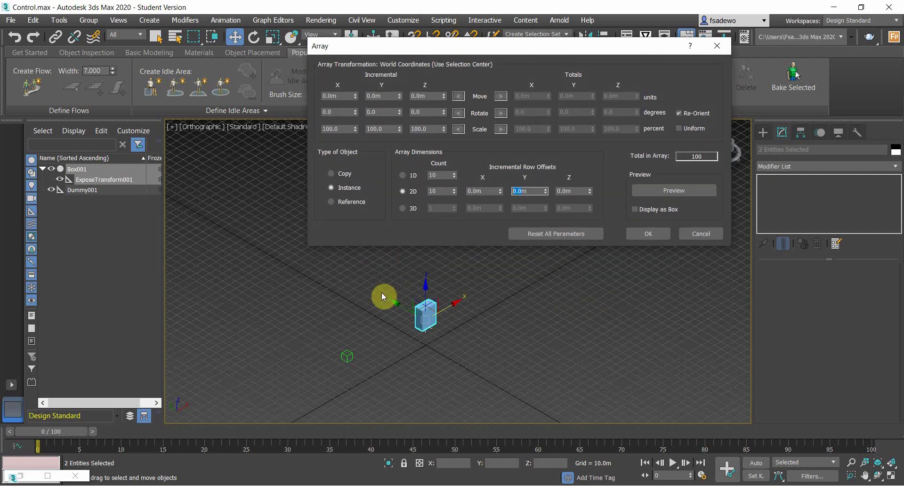
type("20")
key("Return")
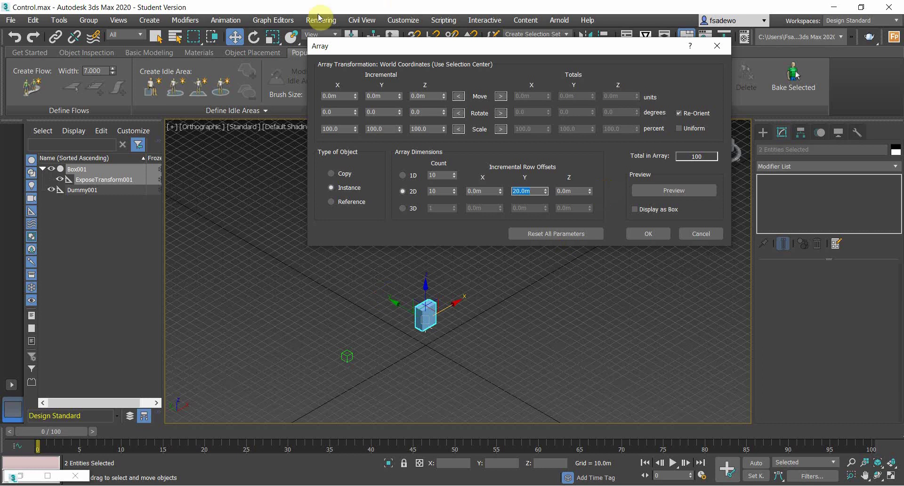
Step: Preview the array, set the incremental X move to 30 m, and create the elements as copies
left_click(693, 193)
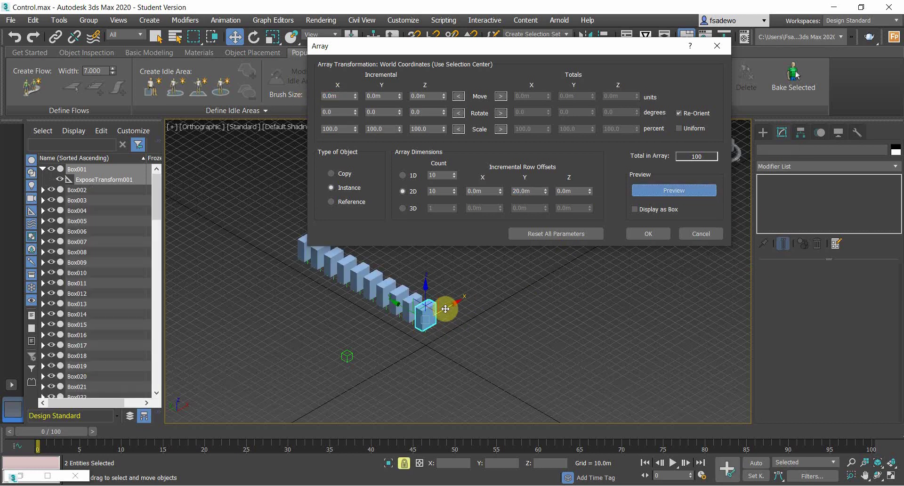
type("3m")
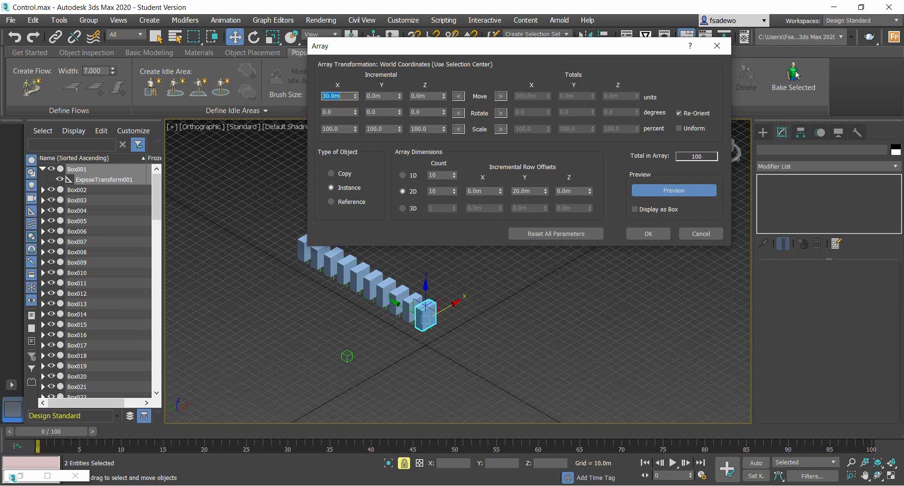
middle_click_drag(432, 293, 438, 347)
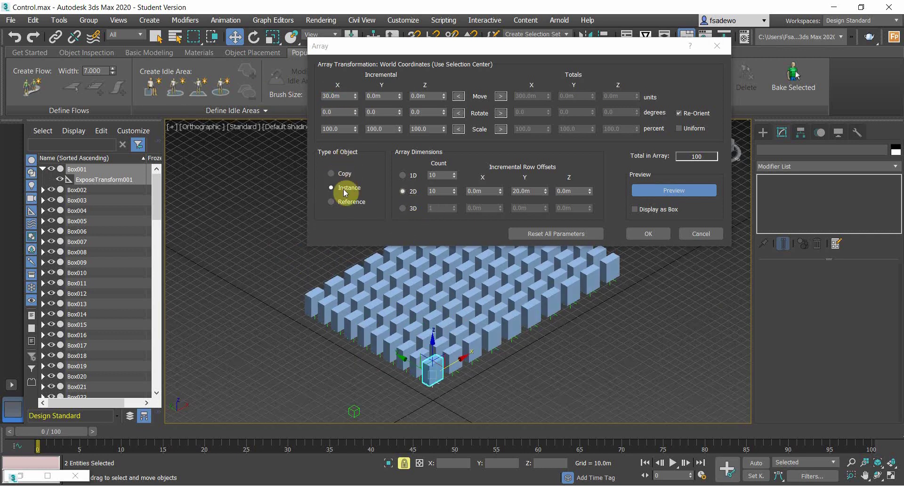
middle_click_drag(552, 315, 542, 334)
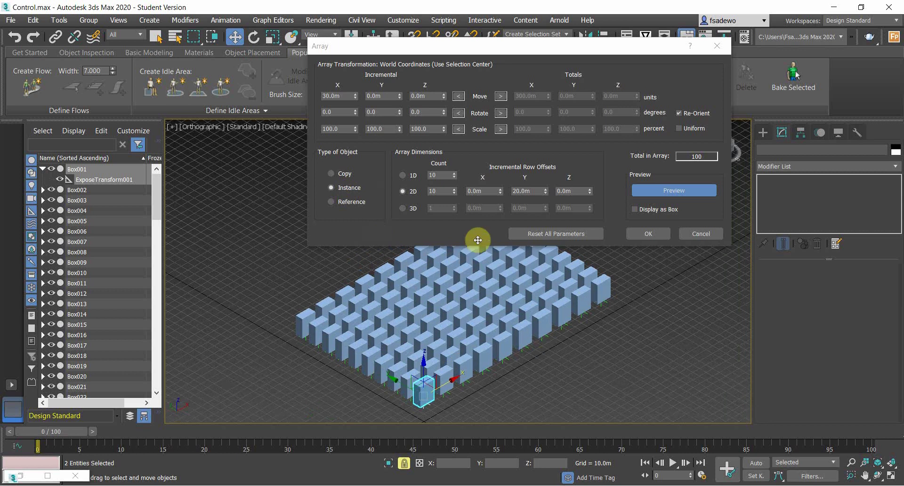
middle_click_drag(439, 363, 429, 345)
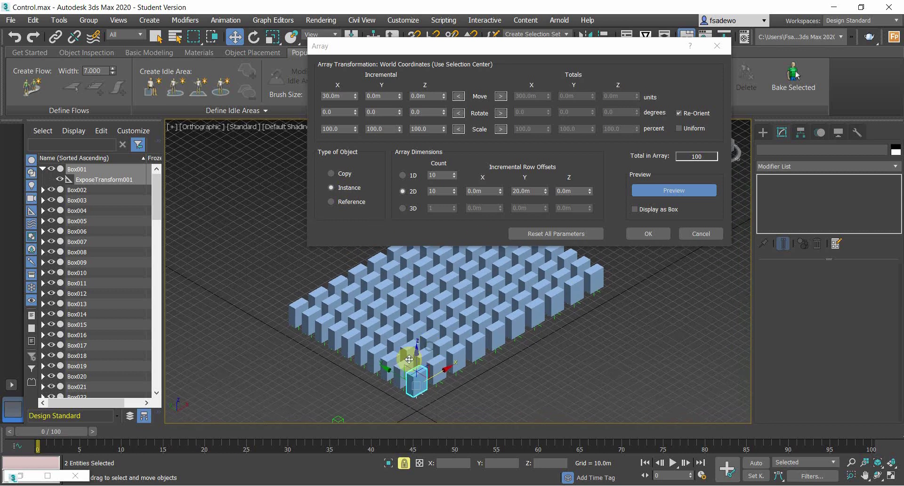
middle_click_drag(362, 413, 336, 398)
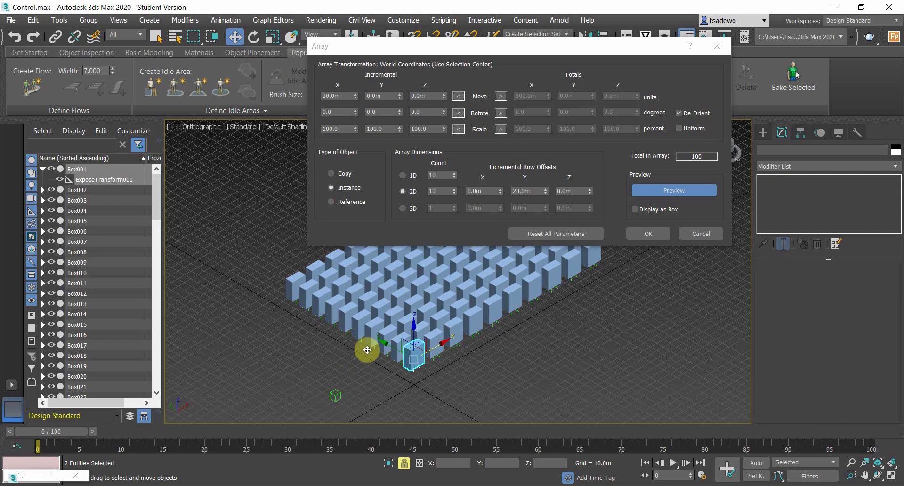
left_click(659, 232)
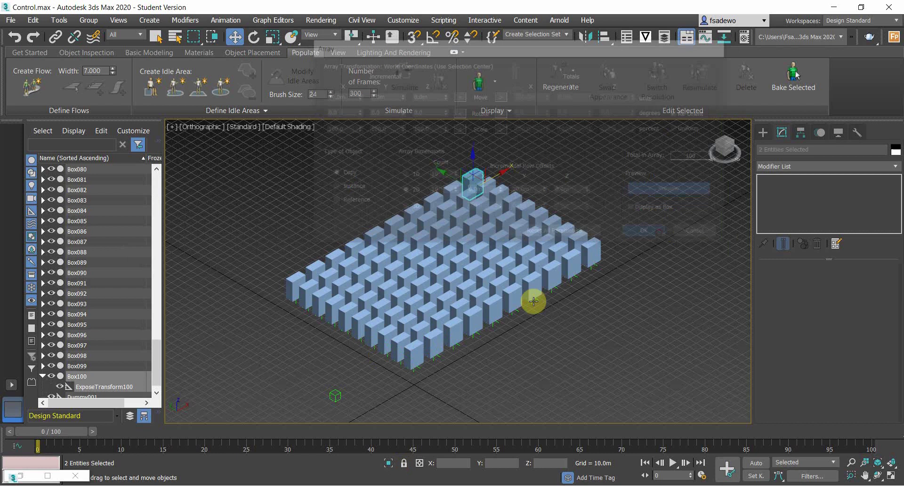
Step: Move the dummy helper around the box grid to drive the heights, ending near the front edge at about X 91 m, Y 4 m
left_click_drag(335, 395, 469, 301)
left_click_drag(421, 346, 454, 309)
middle_click_drag(454, 308, 509, 348)
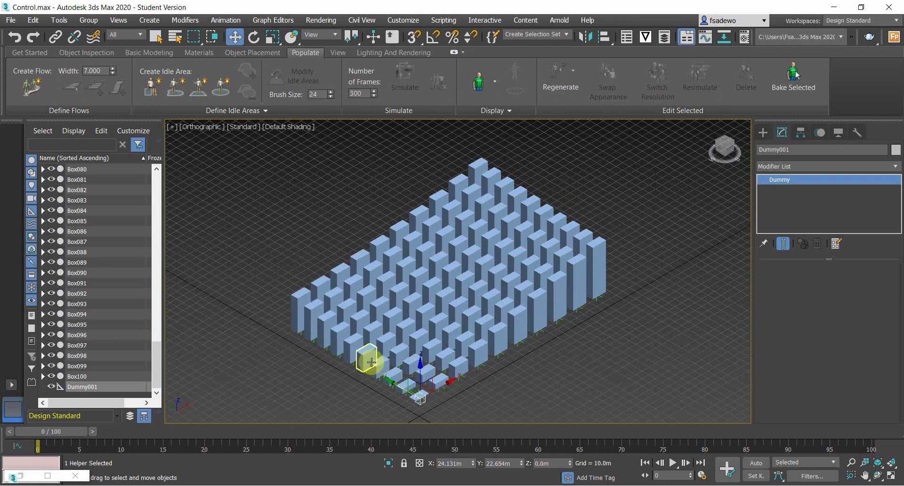
scroll(548, 266, "up", 2)
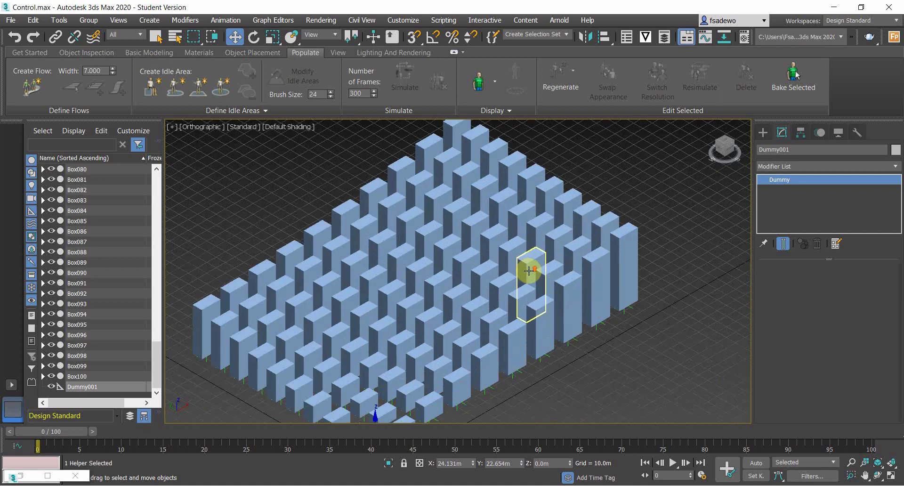
scroll(524, 272, "down", 3)
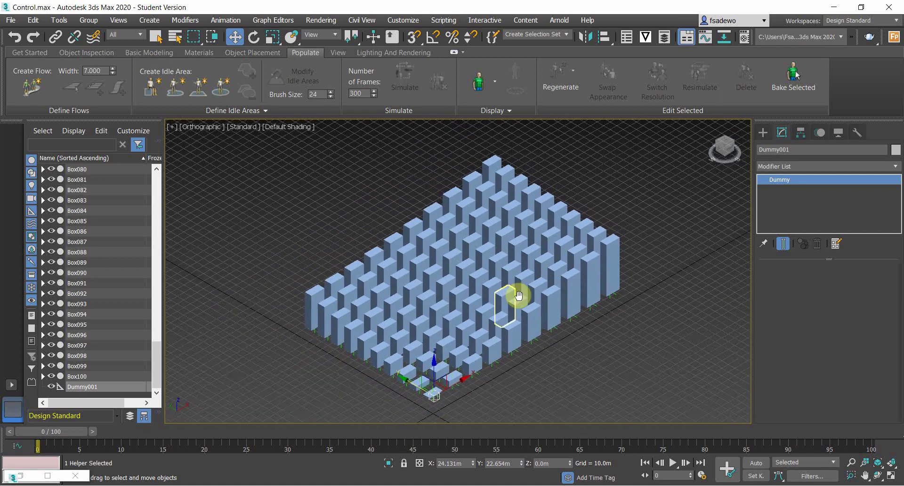
left_click_drag(452, 376, 473, 361)
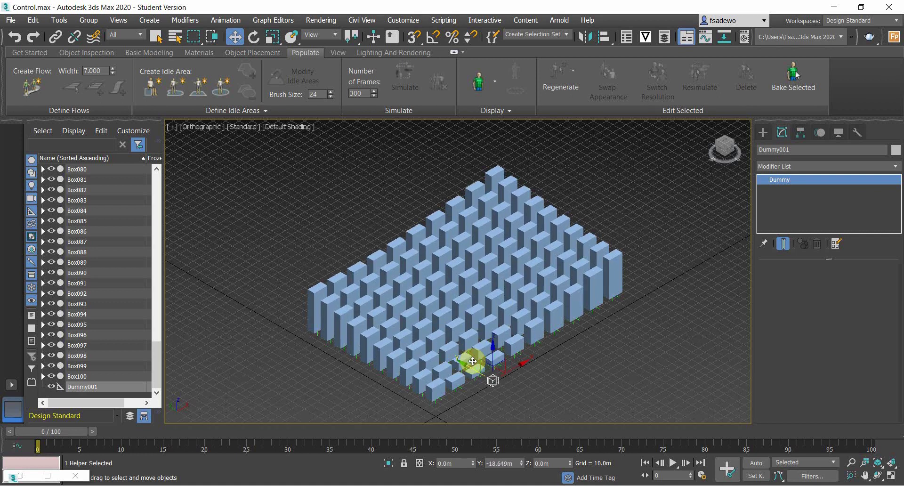
mouse_move(546, 342)
middle_mouse_down()
mouse_move(512, 344)
mouse_move(535, 343)
middle_mouse_up()
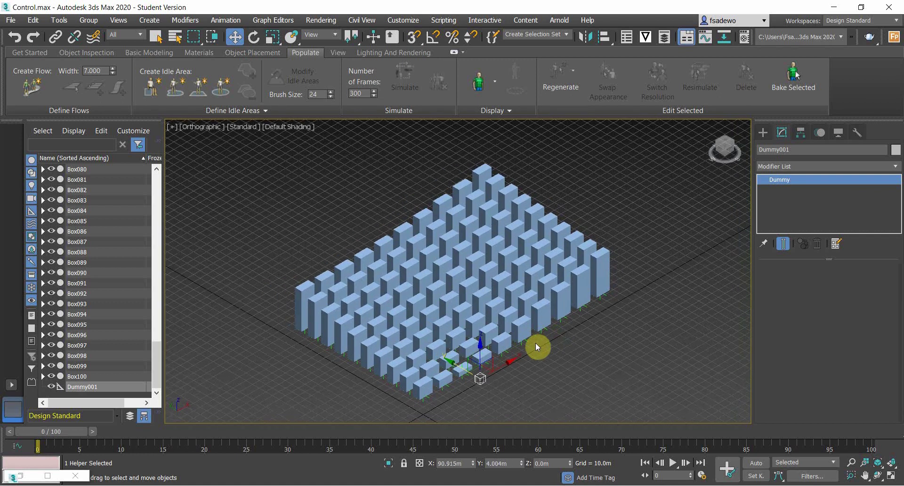